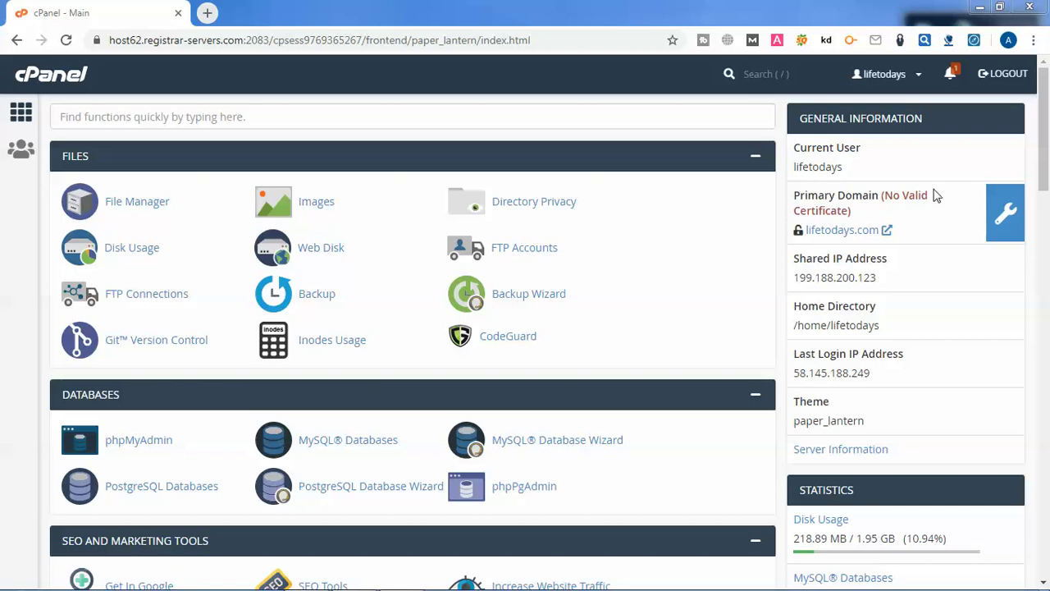
Scroll the cPanel home page down to the Email section
drag(1046, 138, 1047, 311)
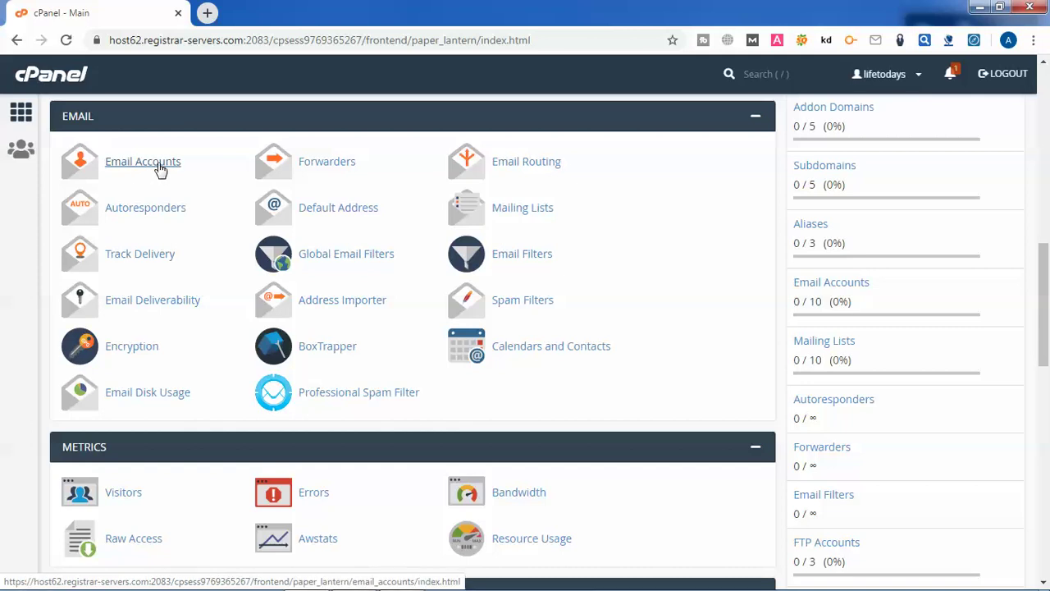
Go to Email Accounts and start a new account with + Create
click(160, 167)
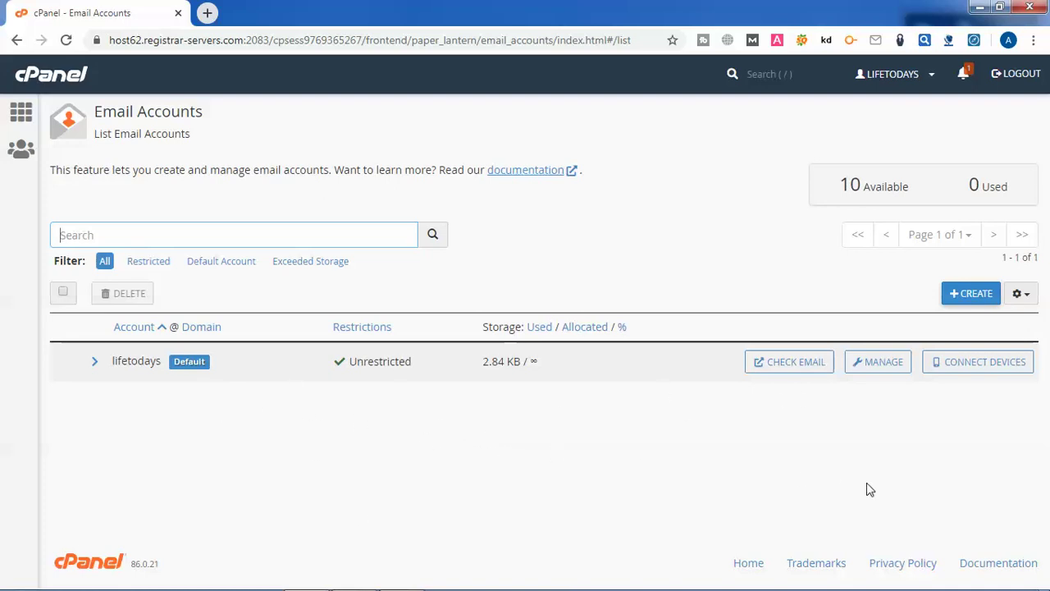
click(975, 295)
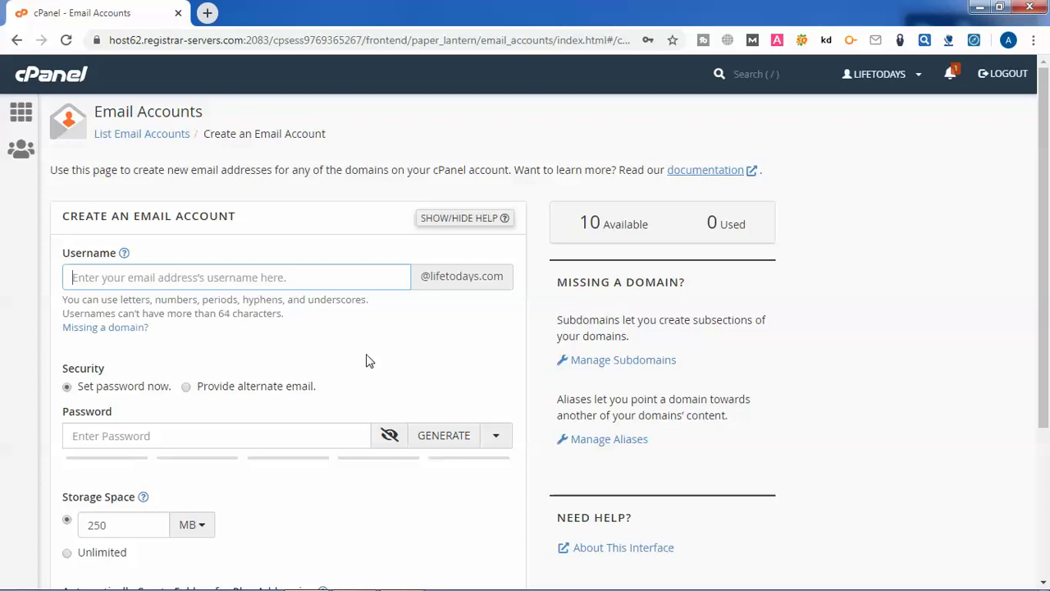
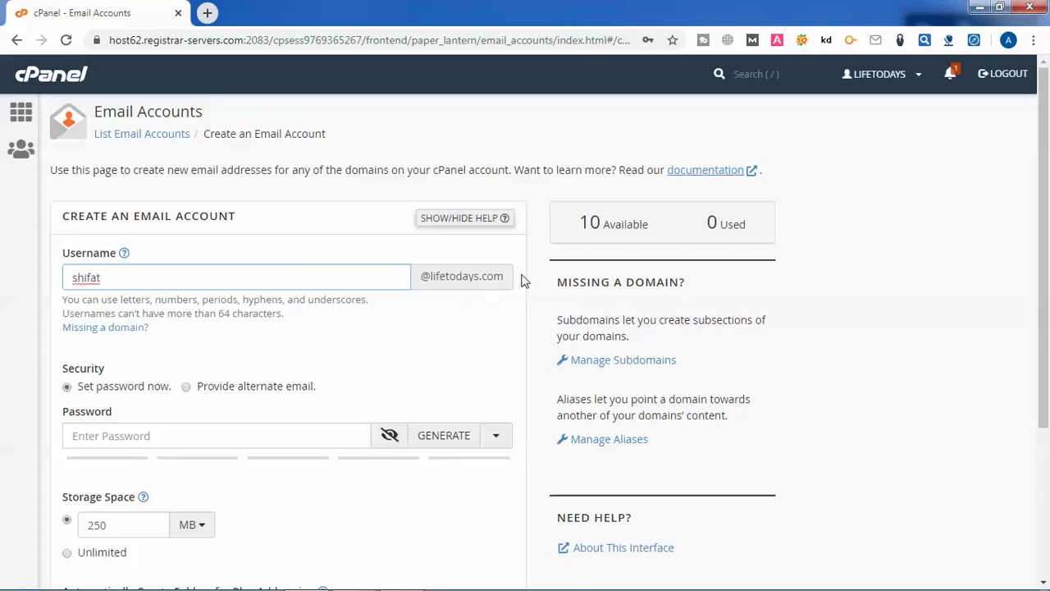
click(434, 280)
drag(433, 281, 503, 276)
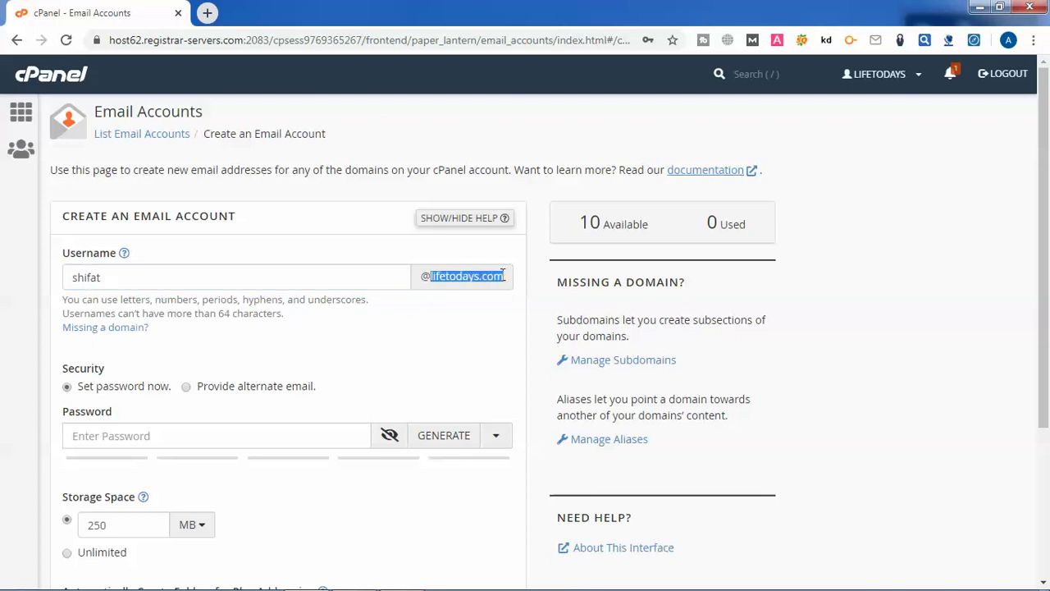
click(155, 279)
drag(155, 279, 70, 276)
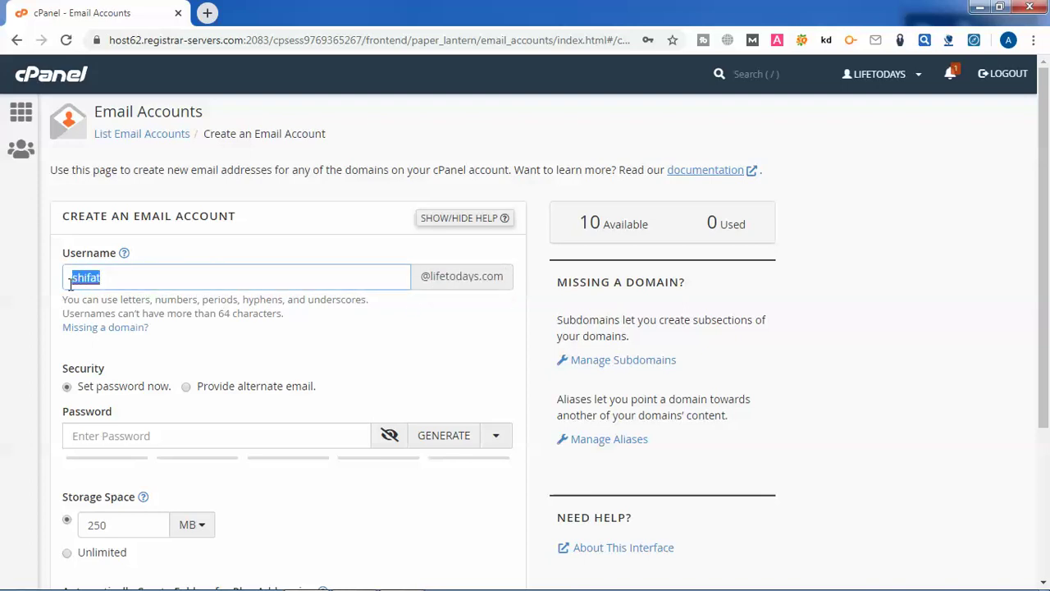
click(217, 340)
click(107, 280)
drag(107, 280, 65, 280)
click(117, 276)
double_click(106, 277)
click(332, 375)
Generate a strength-100 password and copy it to the clipboard
scroll(342, 373, down, 1)
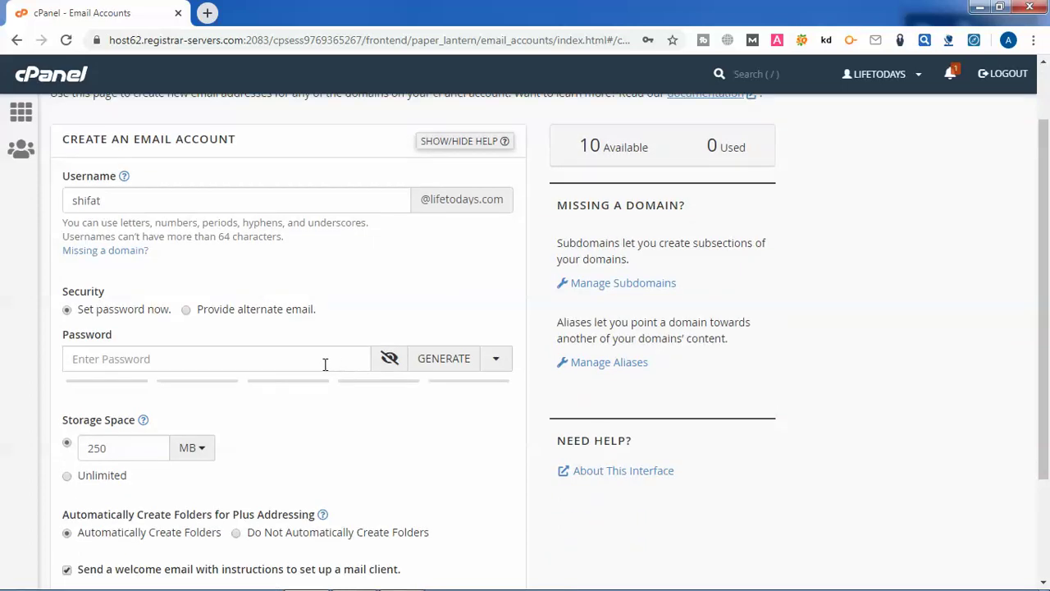
click(167, 359)
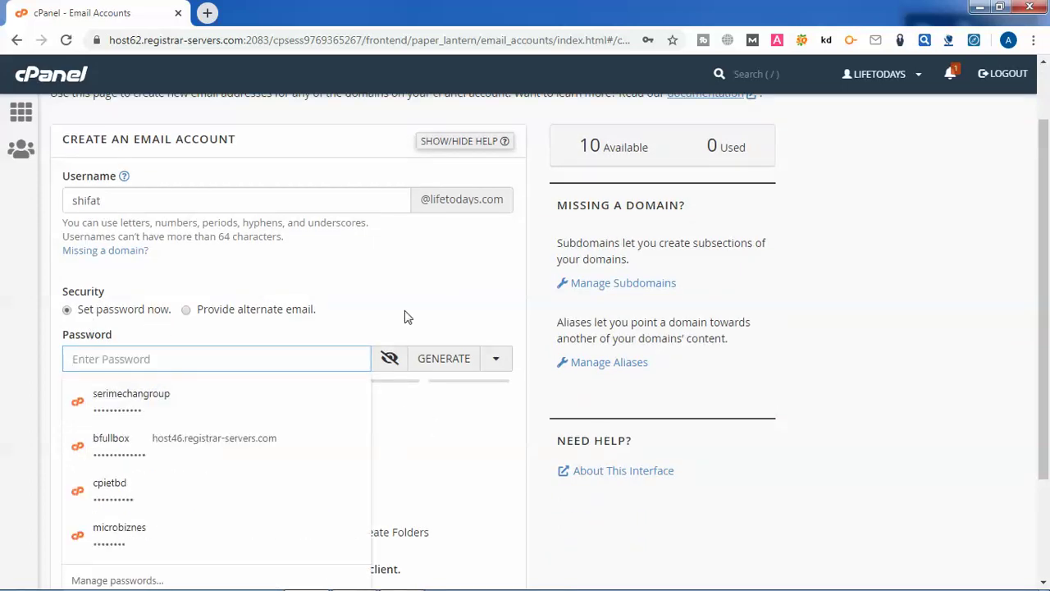
click(447, 305)
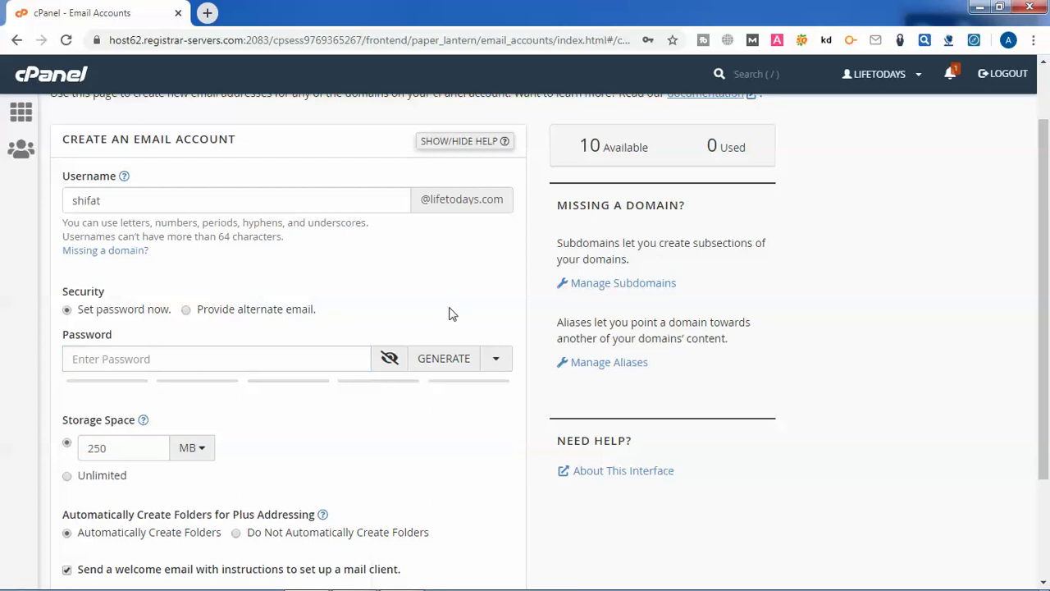
click(455, 361)
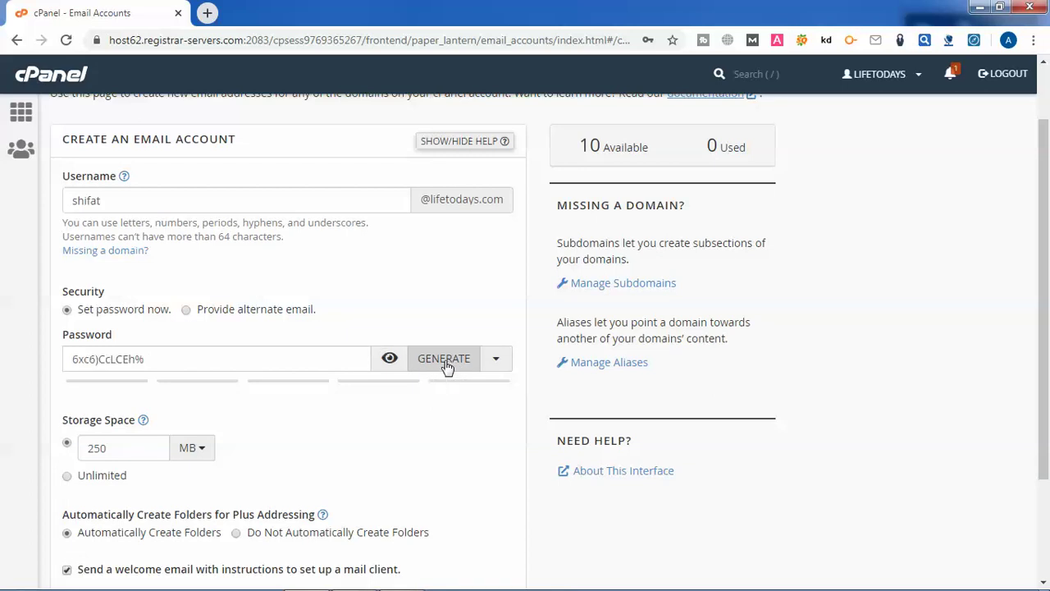
drag(146, 367, 76, 369)
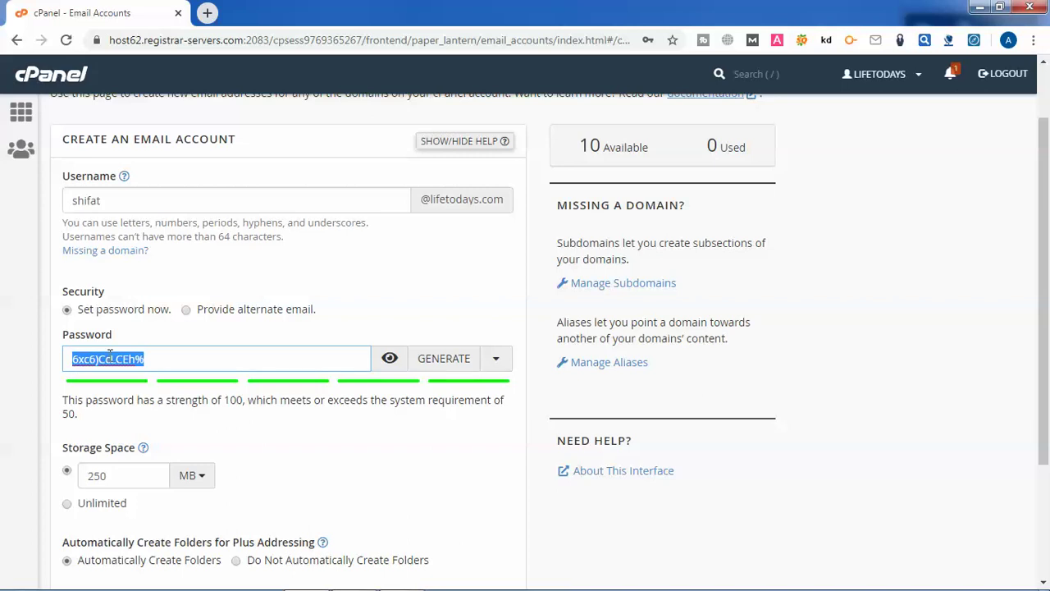
right_click(115, 356)
click(145, 387)
mouse_move(286, 579)
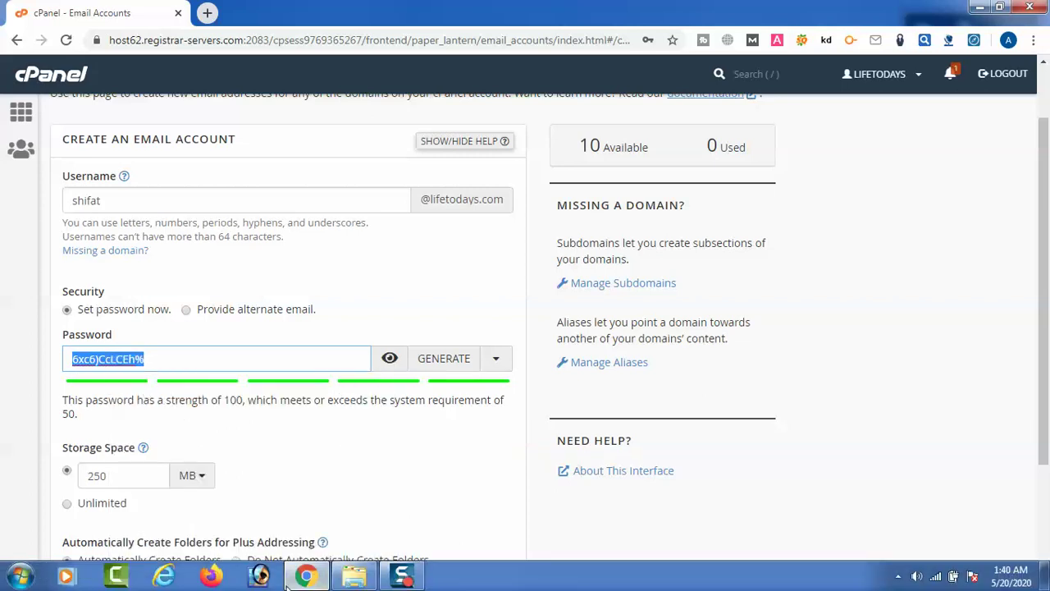
click(20, 576)
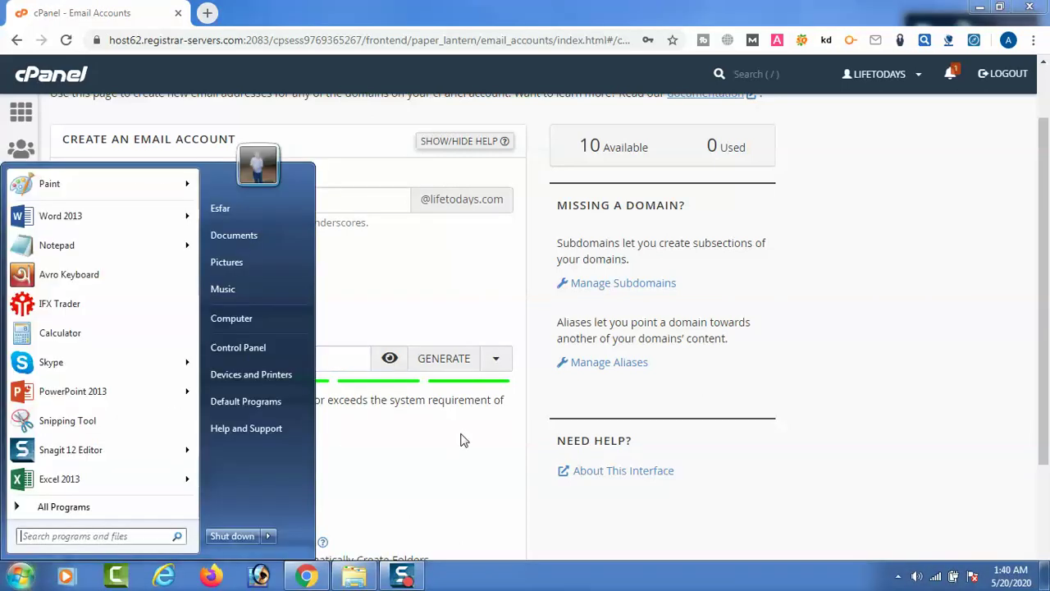
Paste the copied password into a new Notepad note, then minimize Notepad
text(note)
key(Return)
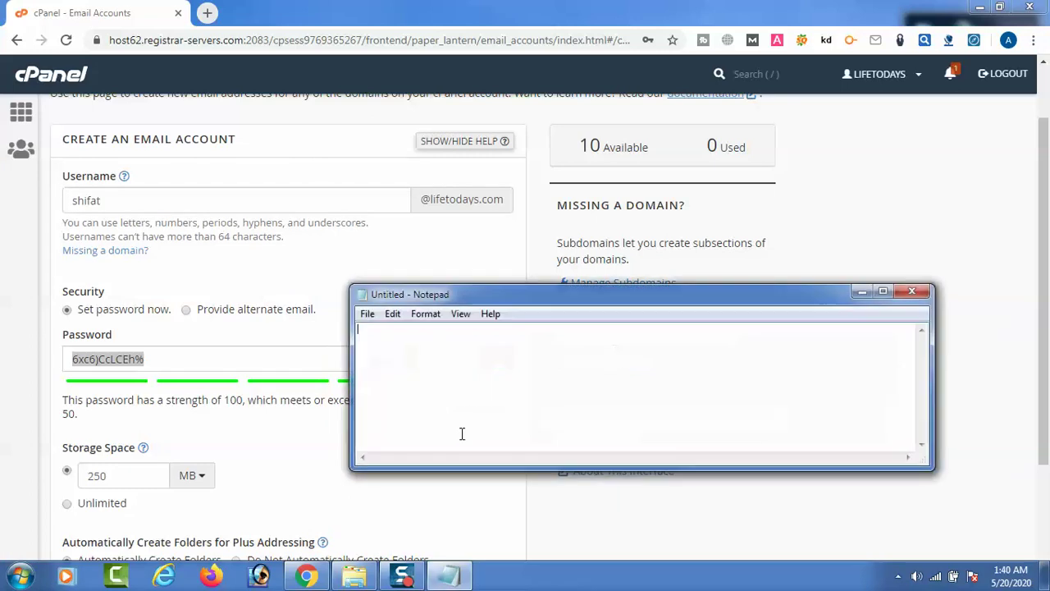
key(ctrl+v)
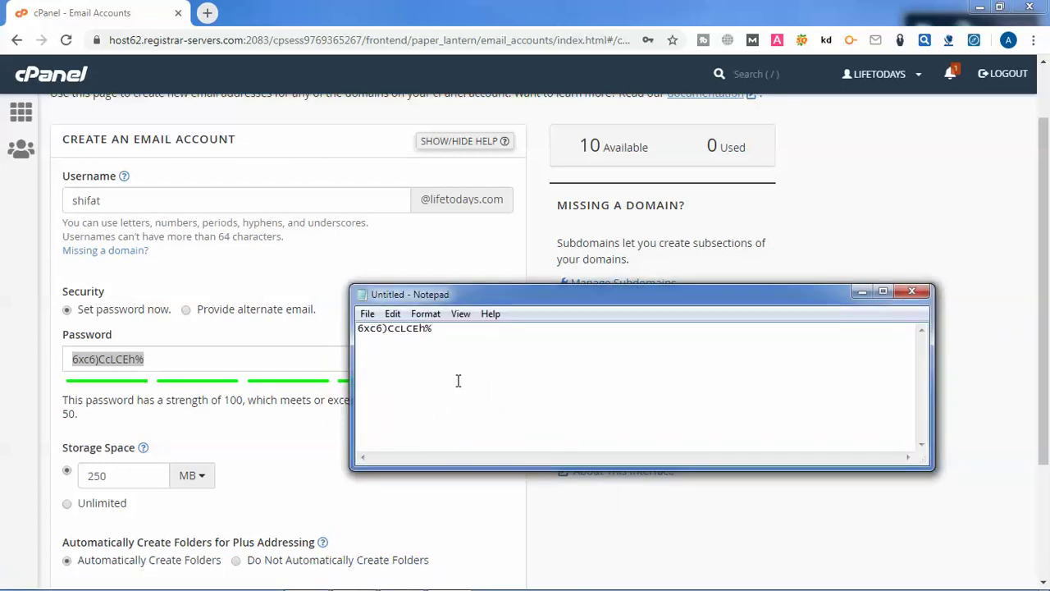
click(862, 291)
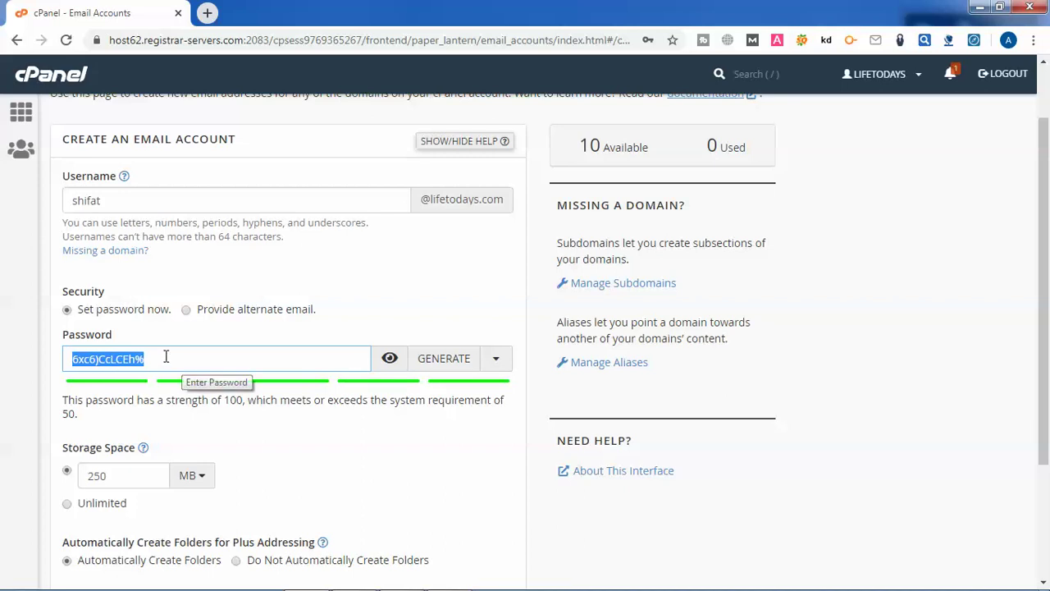
Raise the storage quota from 250 to 500 MB and create the mailbox
scroll(331, 369, down, 2)
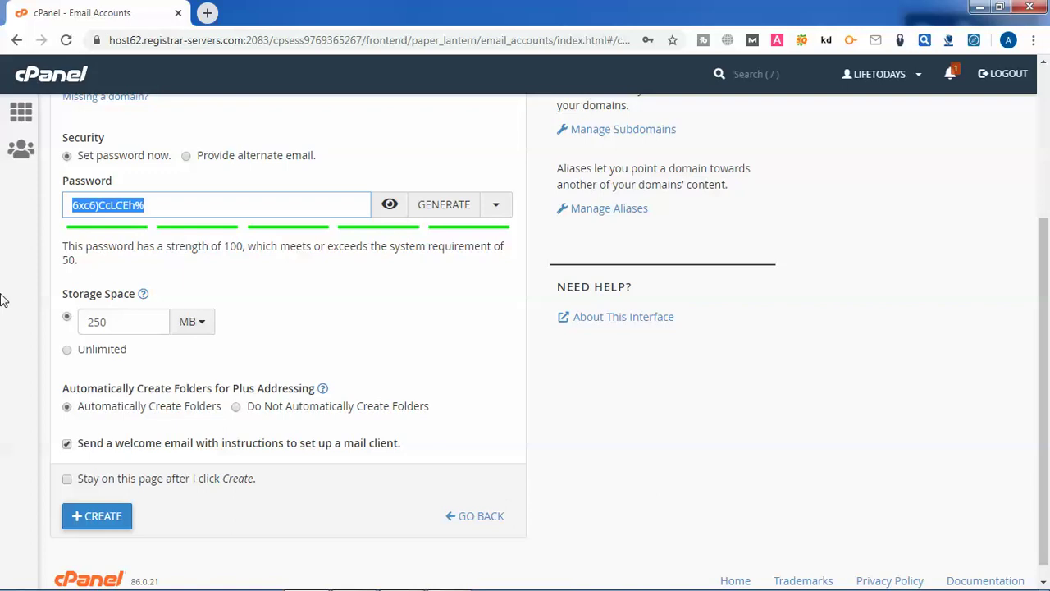
double_click(132, 321)
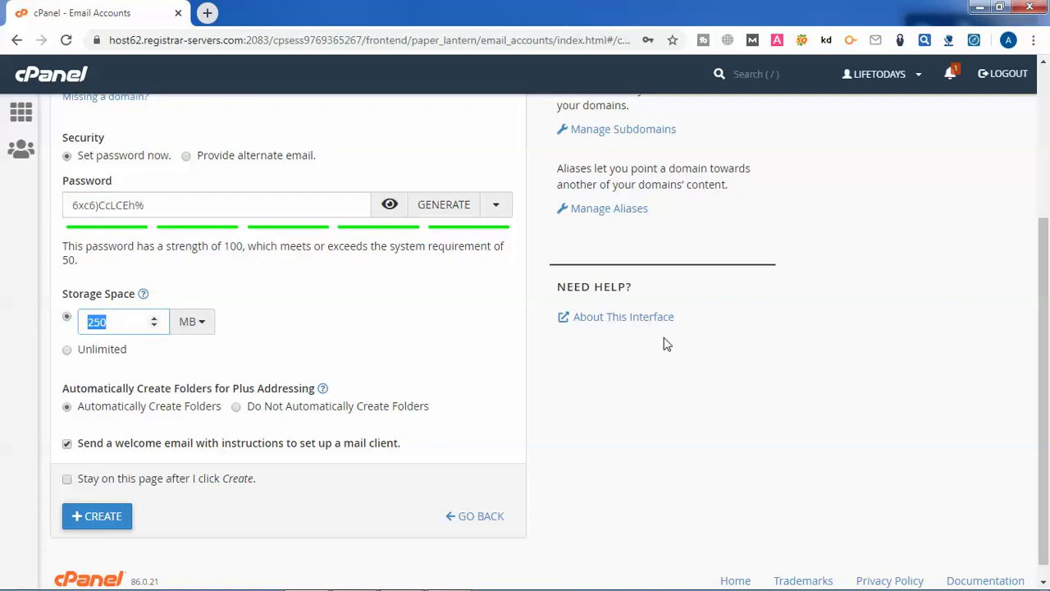
text(500)
click(418, 365)
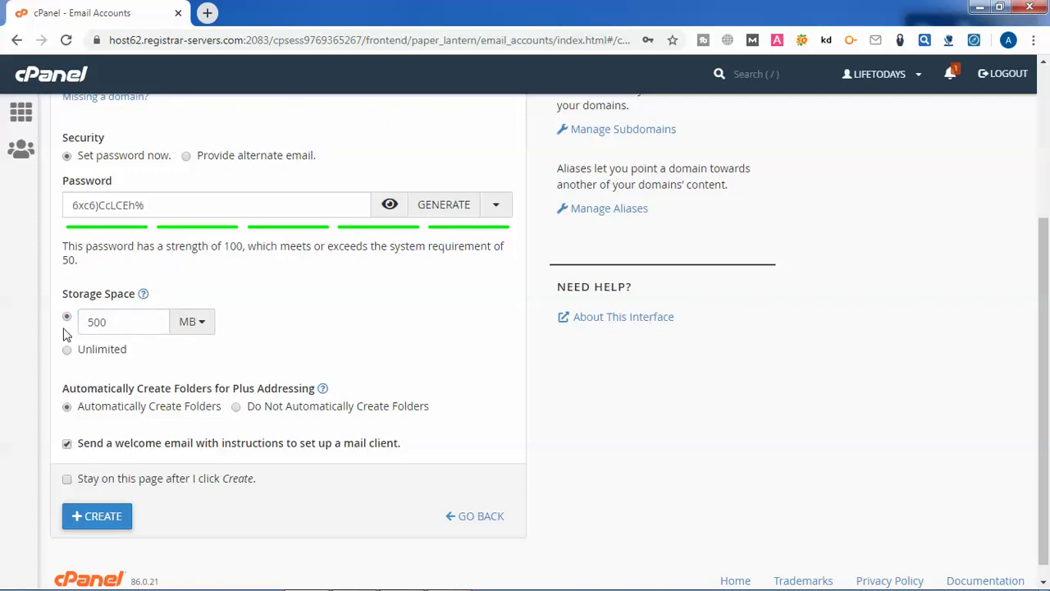
scroll(212, 379, down, 1)
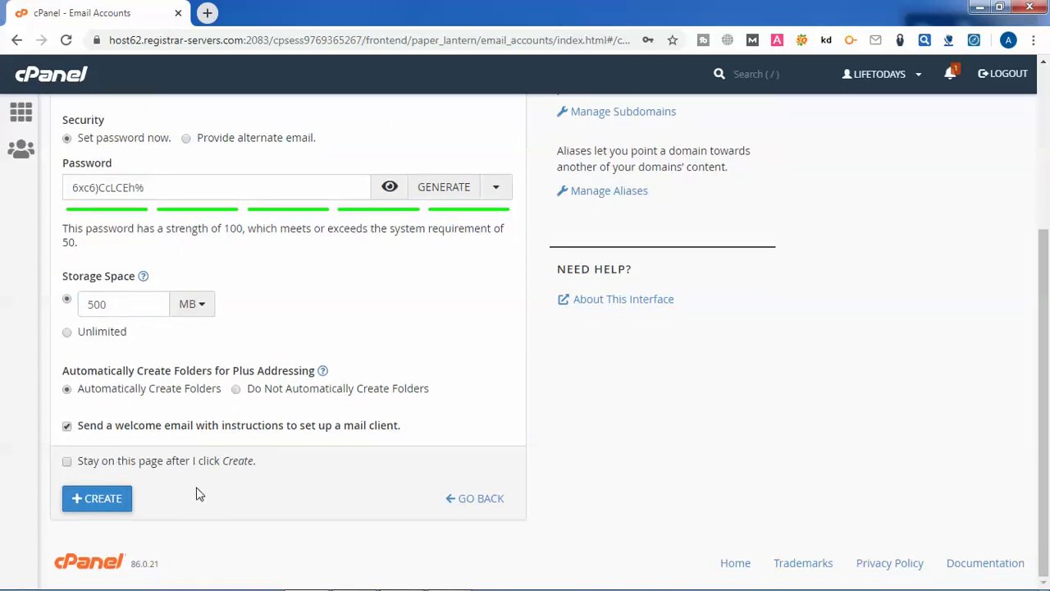
click(103, 502)
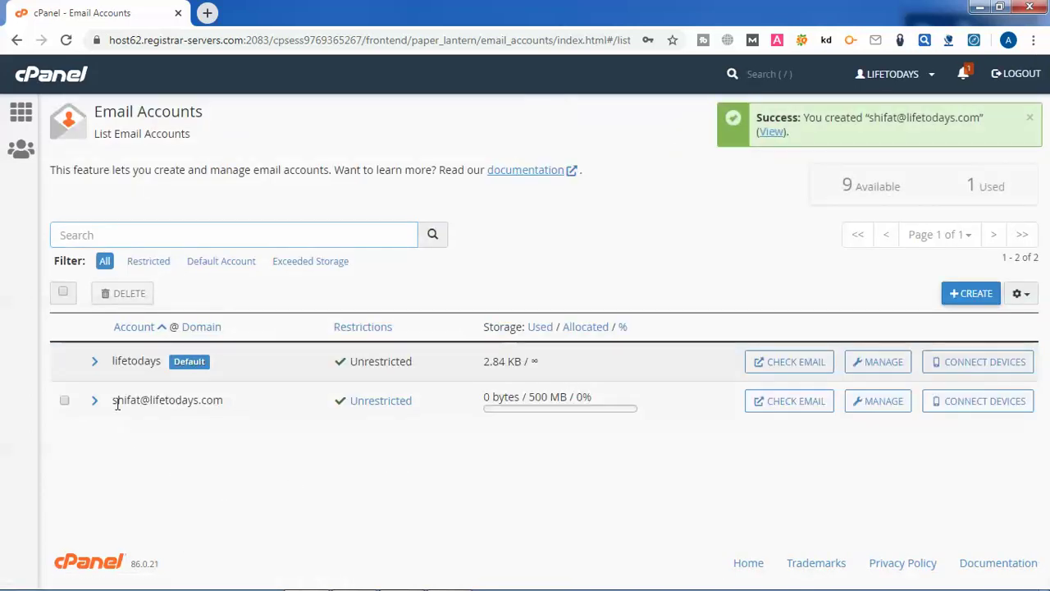
drag(112, 400, 226, 400)
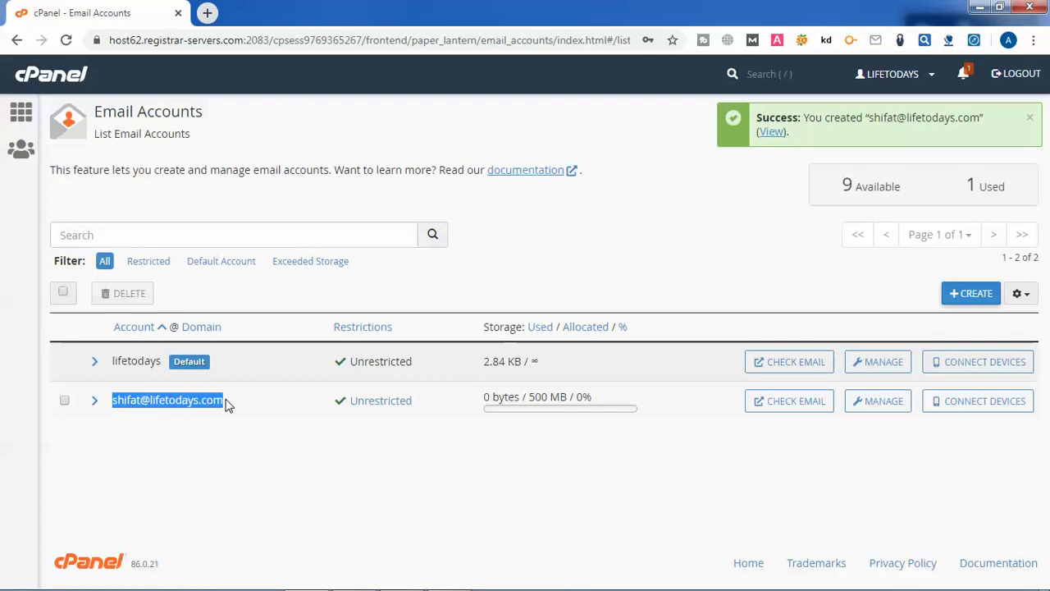
click(191, 422)
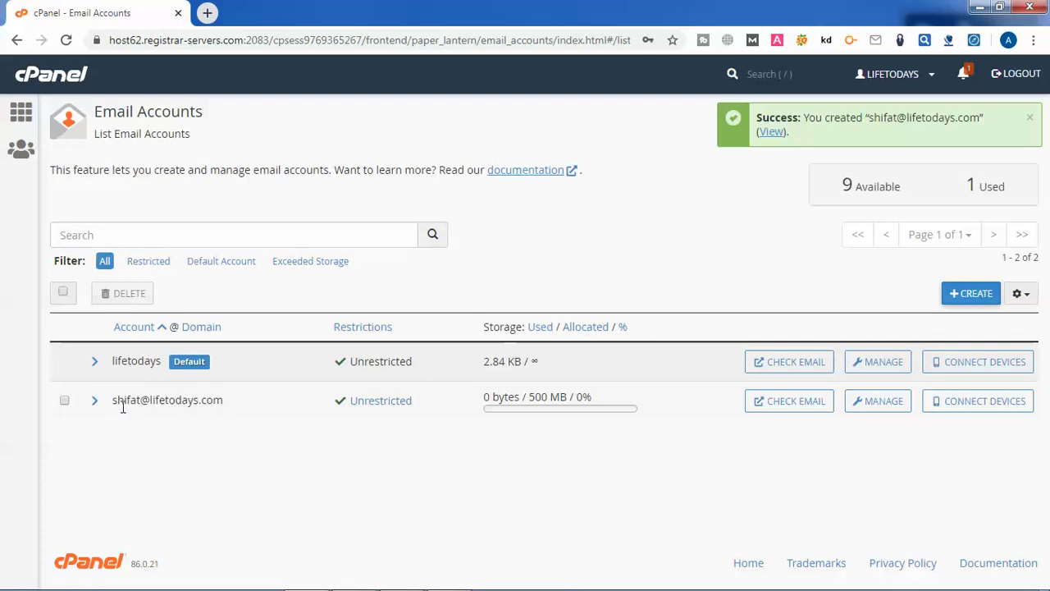
drag(234, 407, 117, 403)
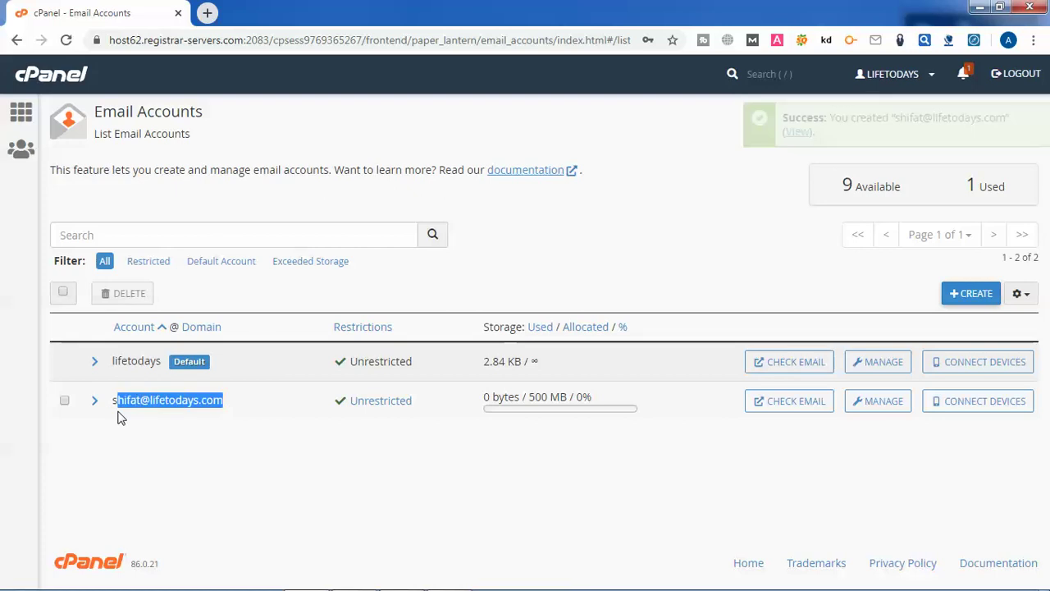
click(190, 429)
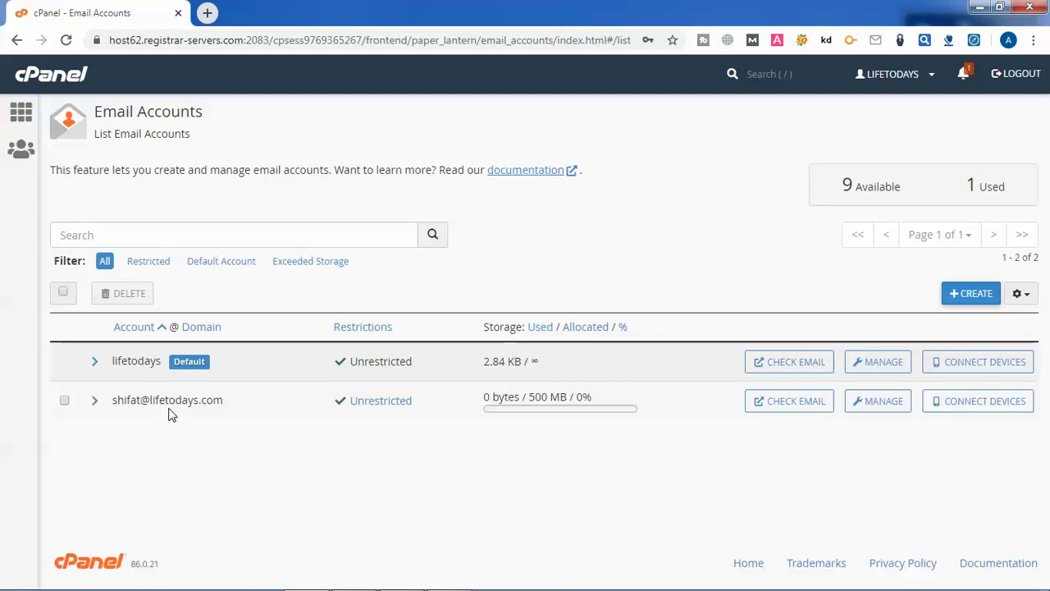
drag(151, 401, 221, 396)
click(250, 451)
Start another new account with the username 'info'
click(977, 297)
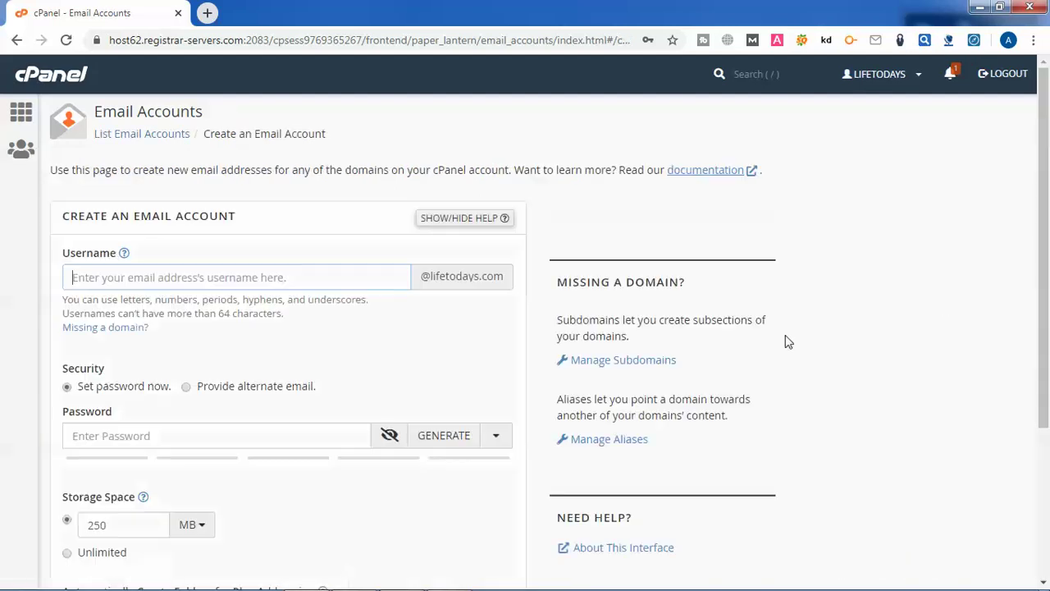
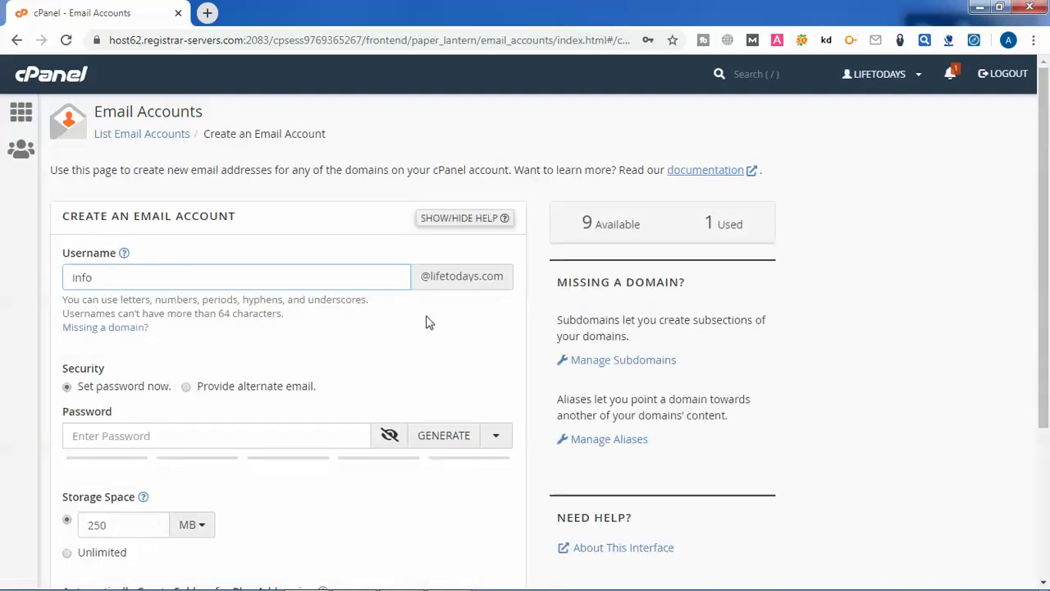
scroll(424, 328, down, 1)
scroll(424, 328, down, 1)
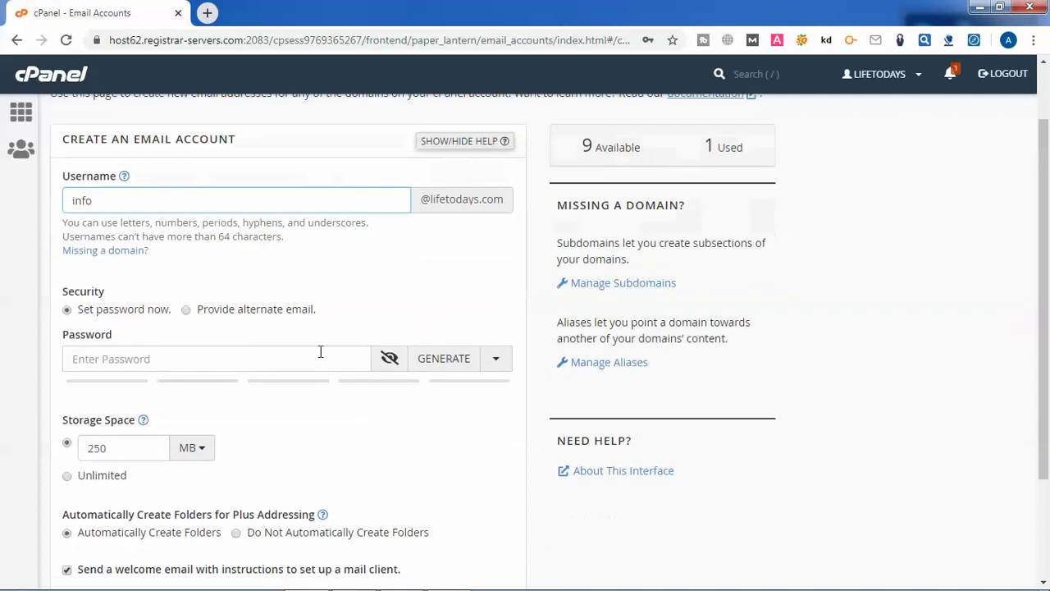
Generate a password and paste it into the Notepad notes
click(209, 365)
click(433, 365)
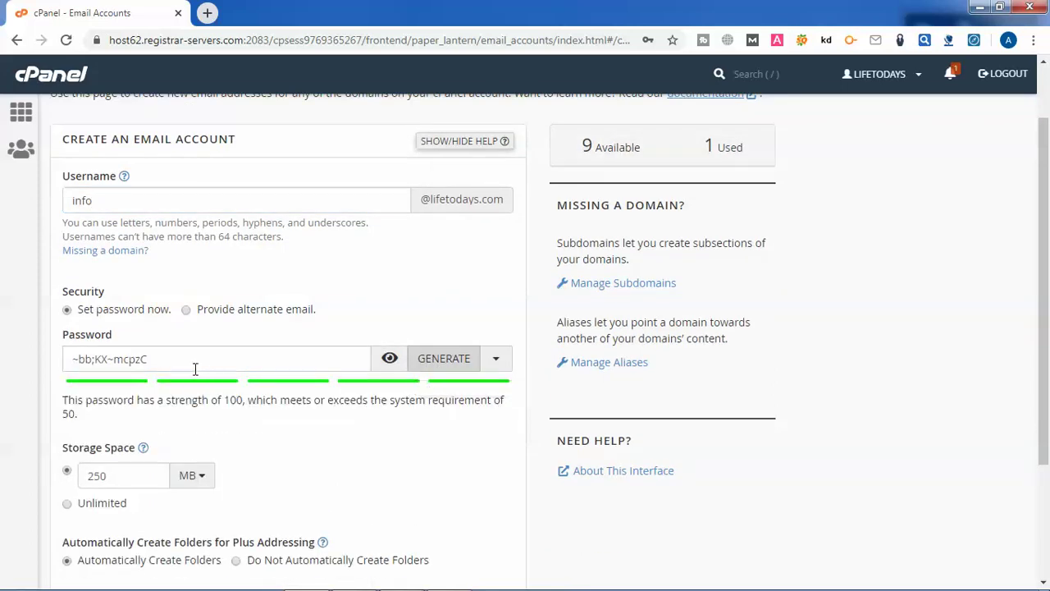
drag(194, 369, 59, 354)
key(ctrl+c)
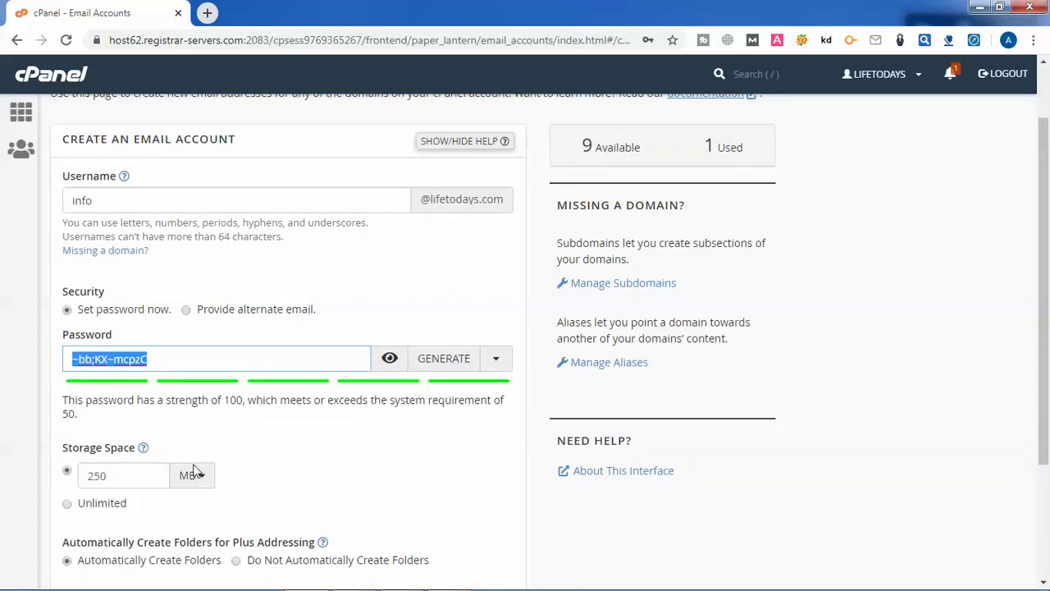
mouse_move(299, 574)
click(434, 577)
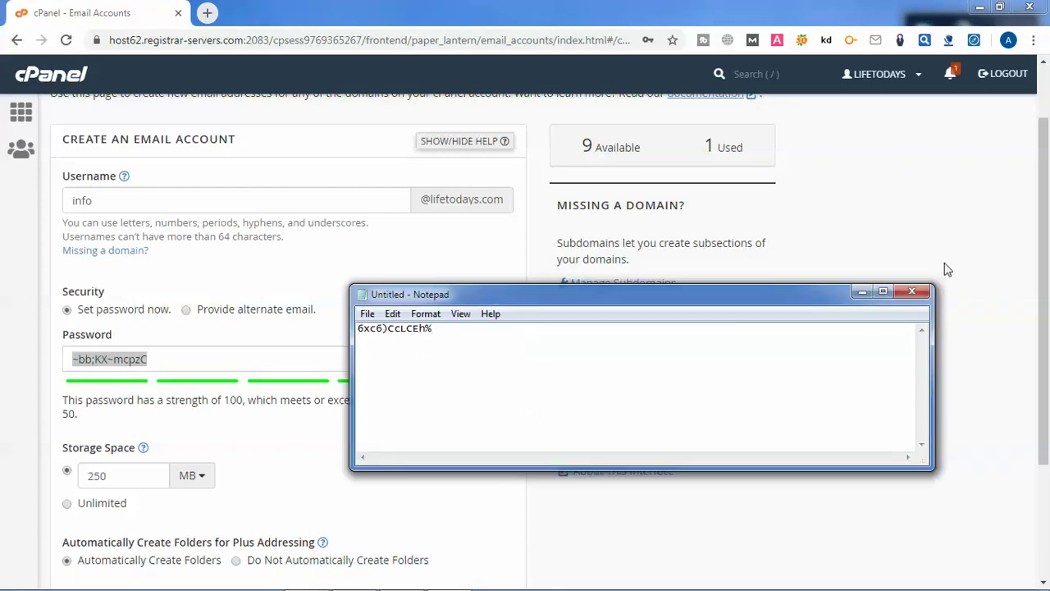
key(ctrl+v)
click(861, 293)
Set storage space to 500 MB and create the info mailbox
click(138, 476)
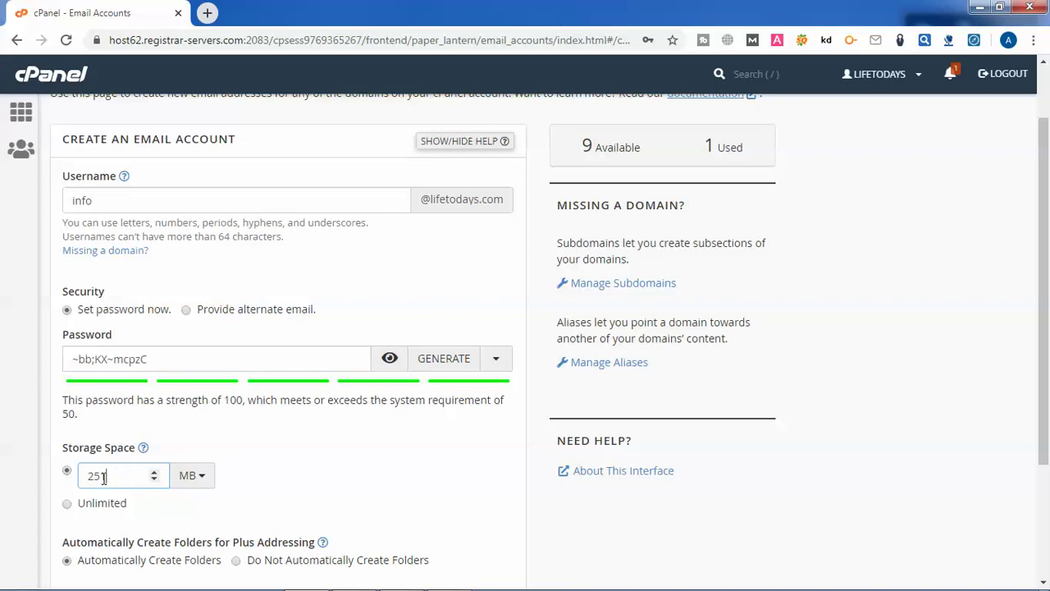
drag(110, 477, 70, 487)
text(500)
scroll(691, 439, down, 1)
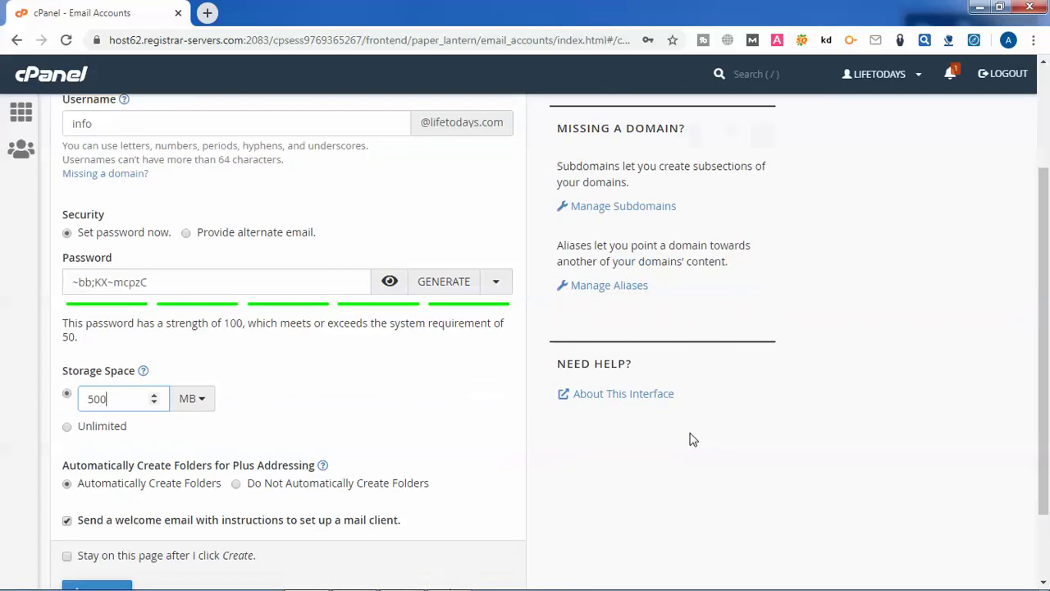
scroll(690, 440, down, 1)
click(115, 500)
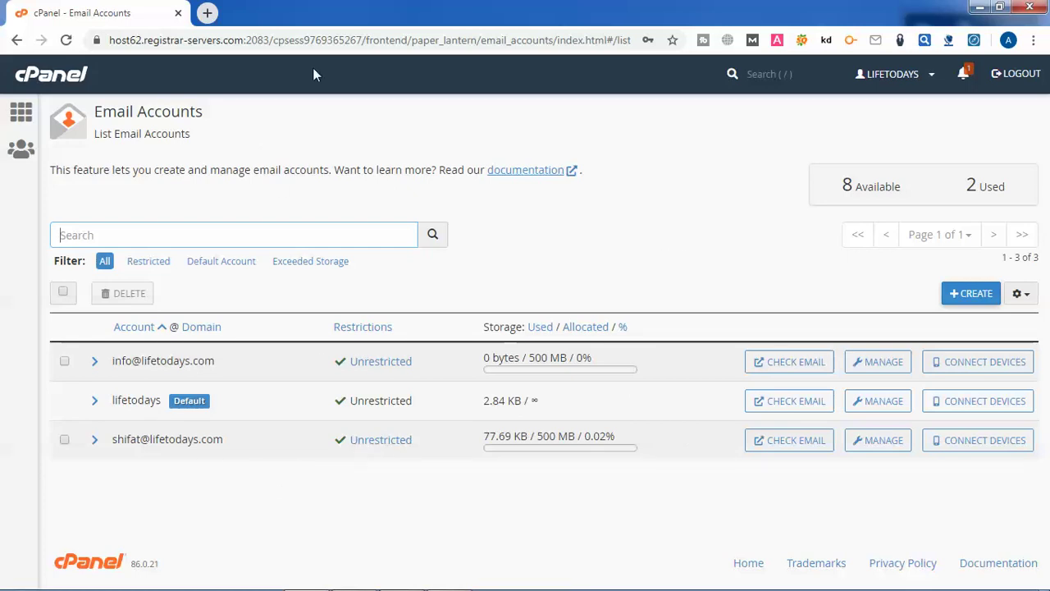
Open a new browser tab next to cPanel
click(208, 13)
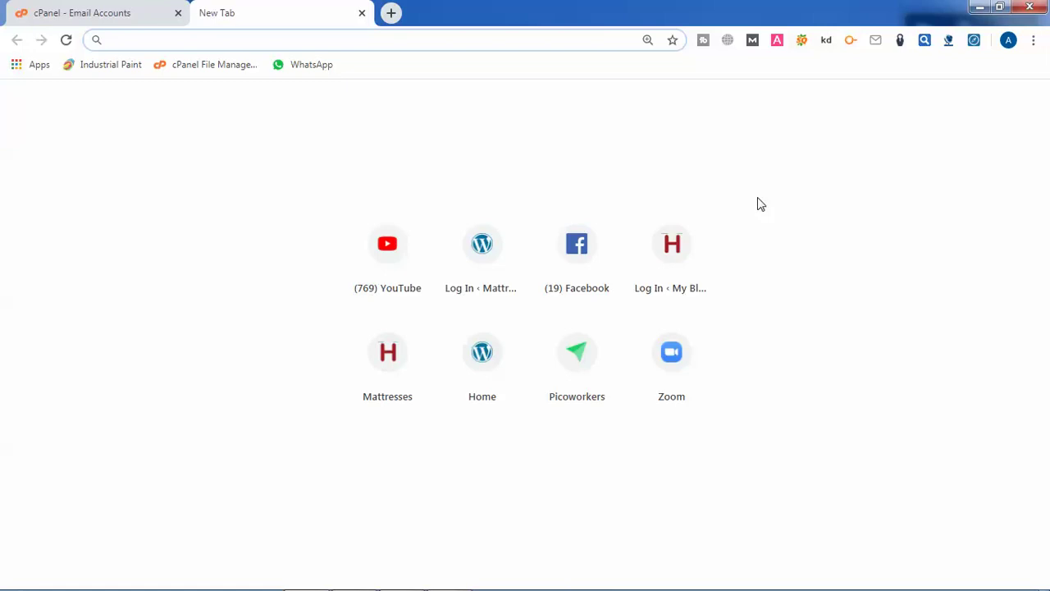
Load webmail.lifetodays.com in the new tab
text(lif)
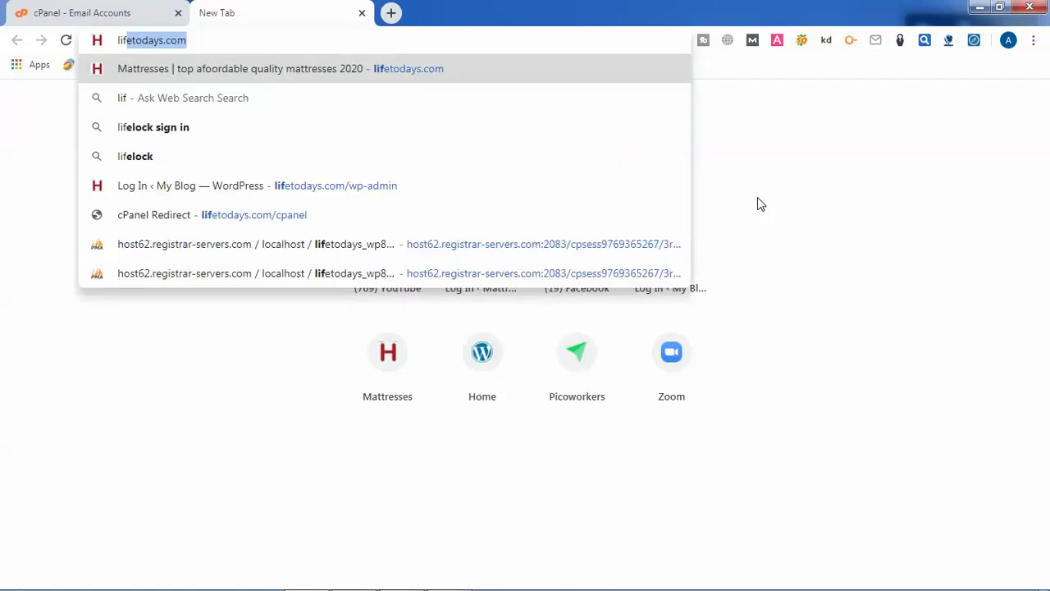
key(Delete)
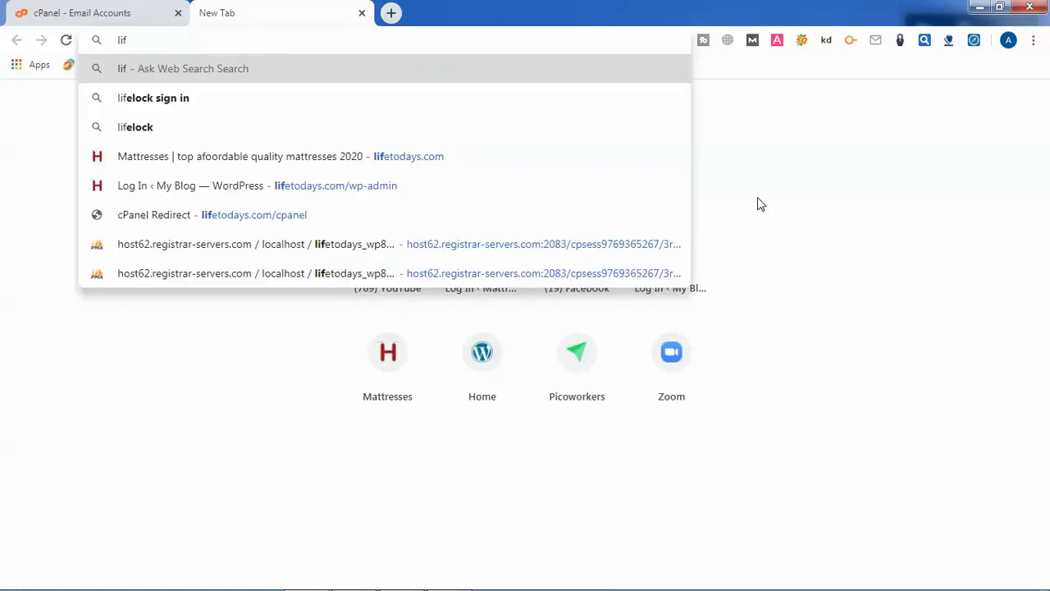
text(etoday)
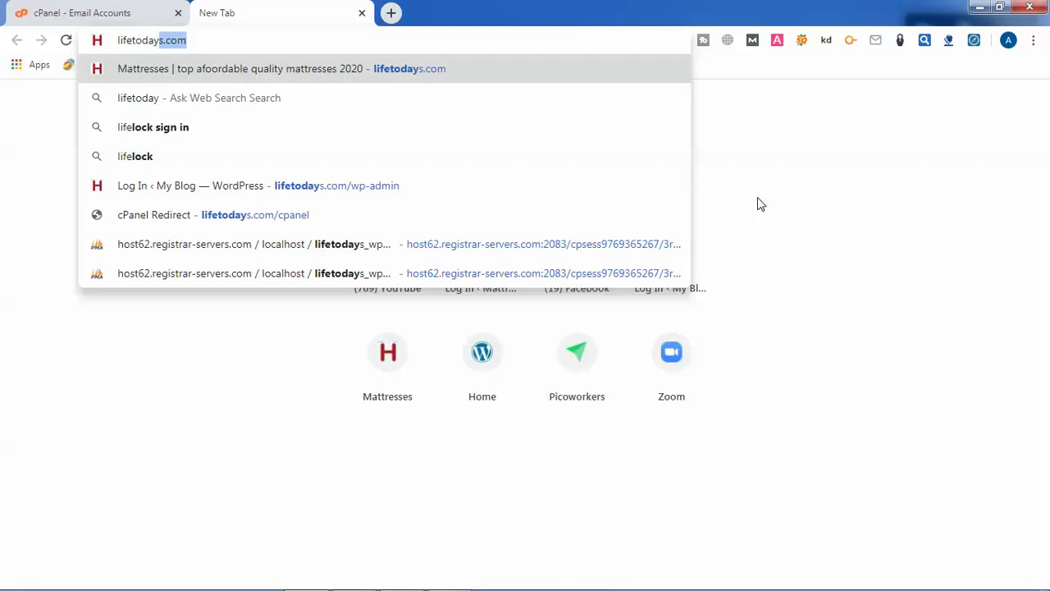
text(s.com)
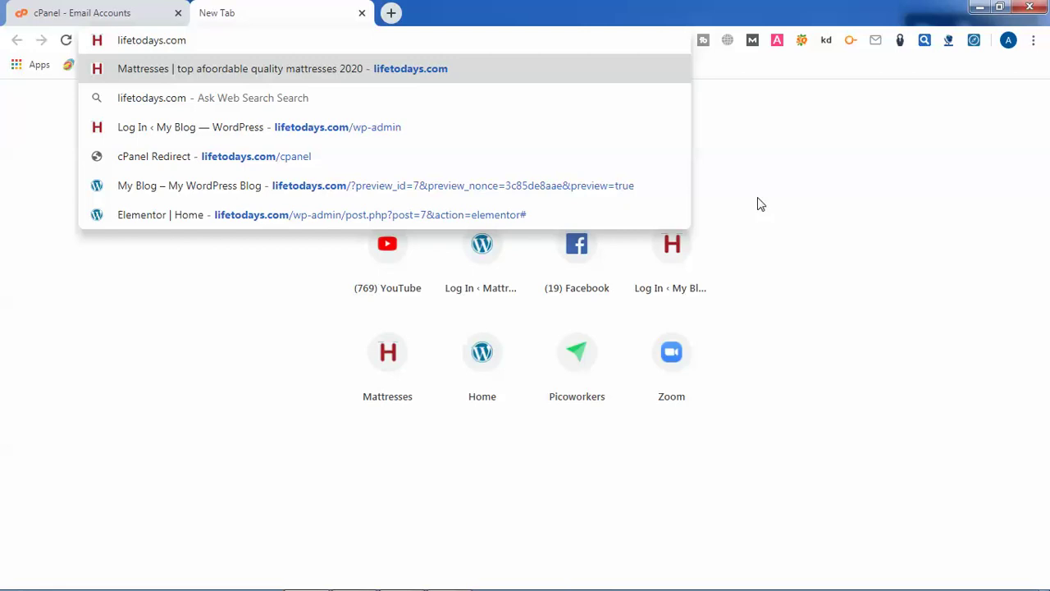
key(Home)
text(webma)
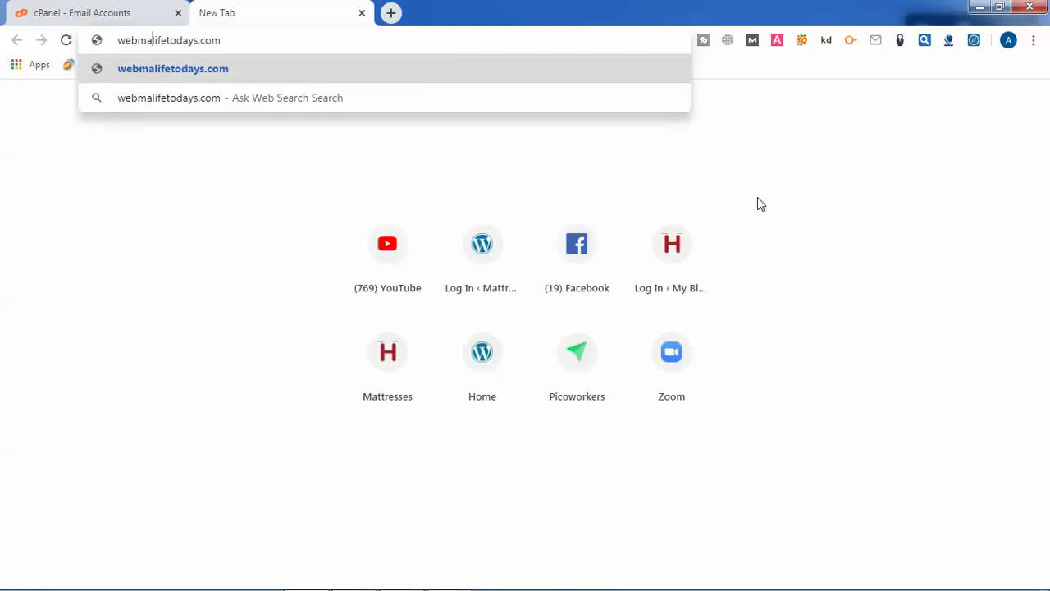
text(il.)
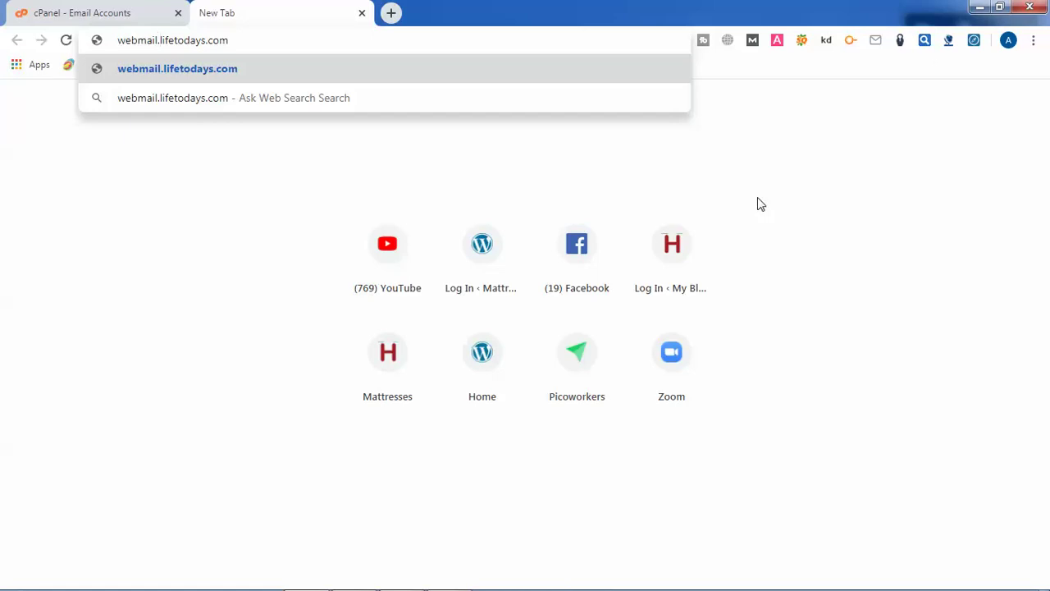
key(Return)
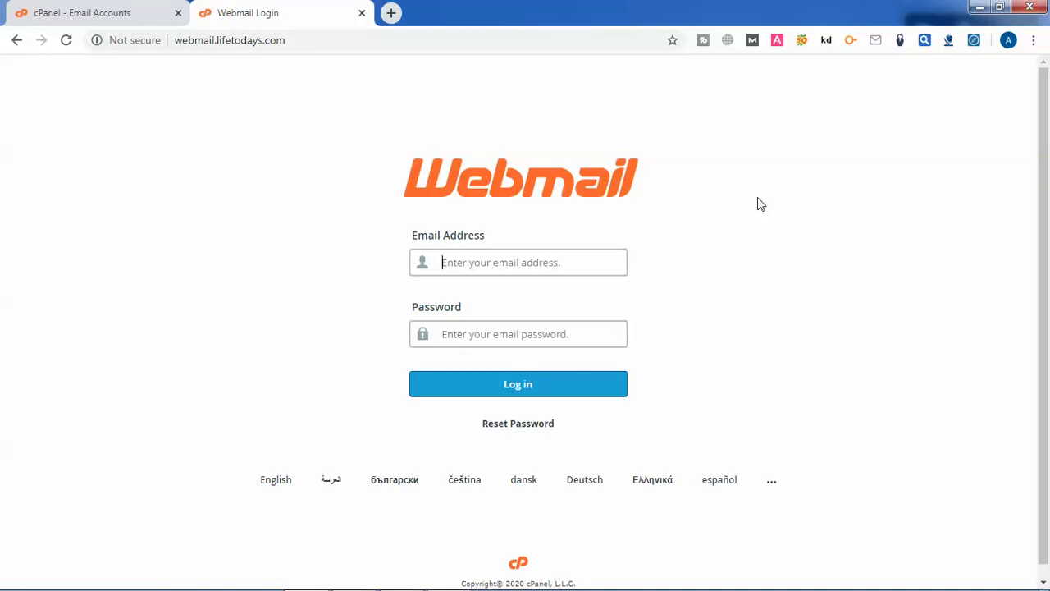
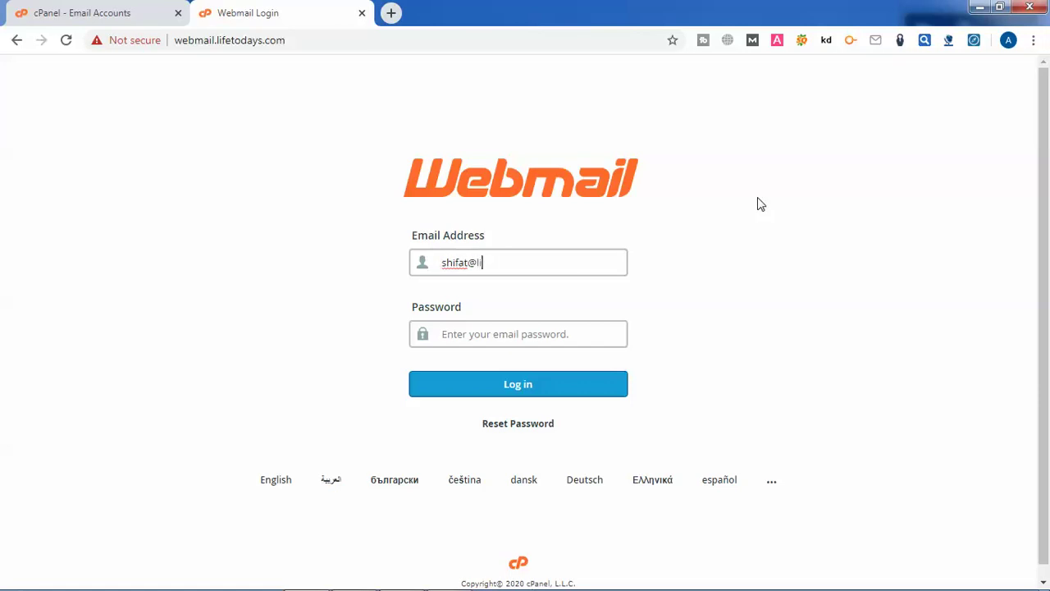
Enter the mailbox's email address and copy its saved password from Notepad
click(451, 578)
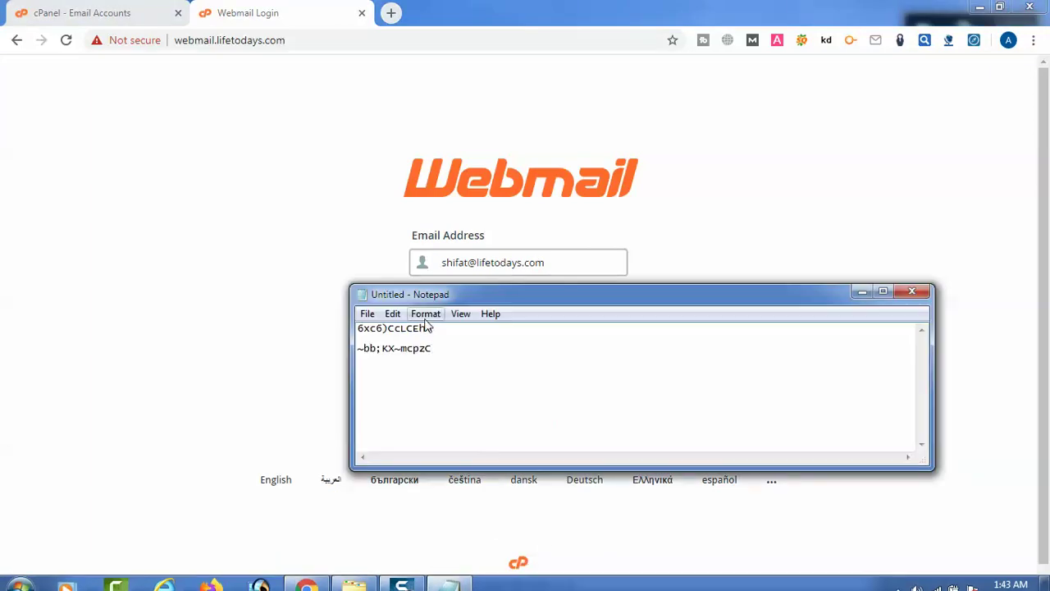
drag(452, 330, 345, 331)
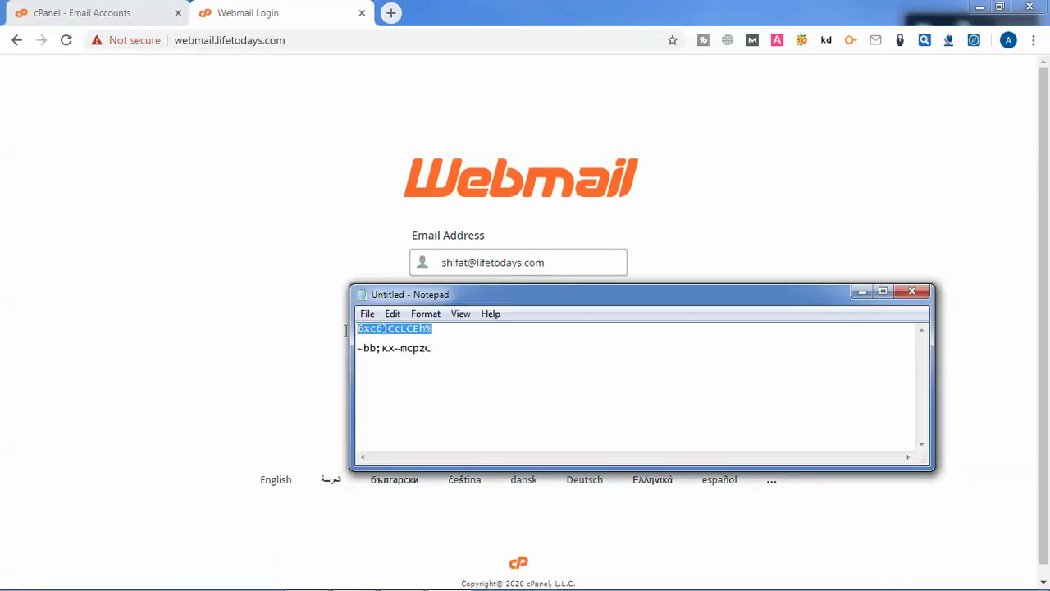
right_click(420, 332)
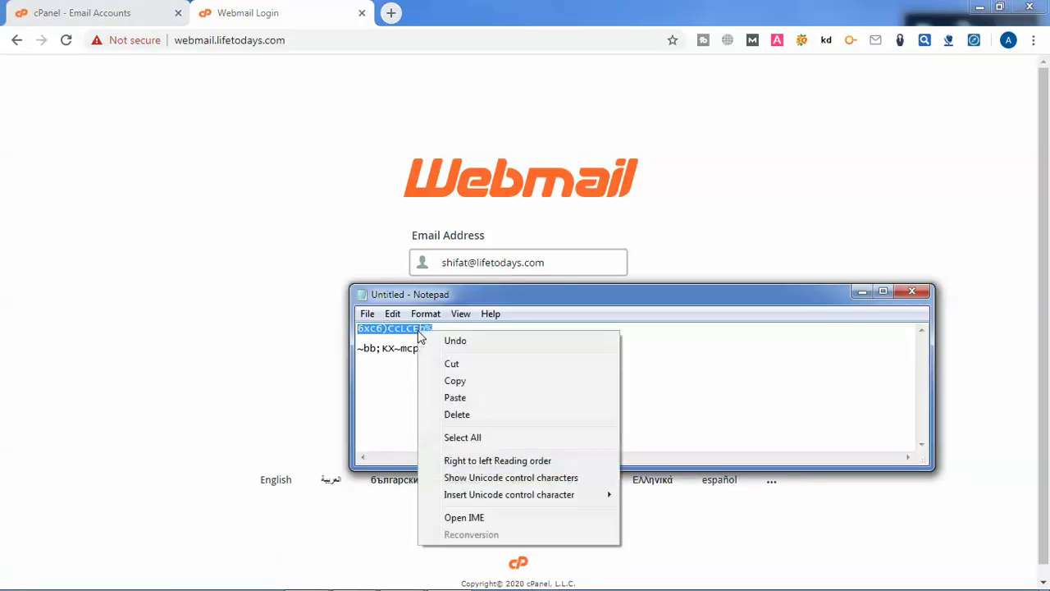
click(461, 382)
Paste the password, log in, and decline Chrome's offer to save it
click(744, 178)
click(529, 330)
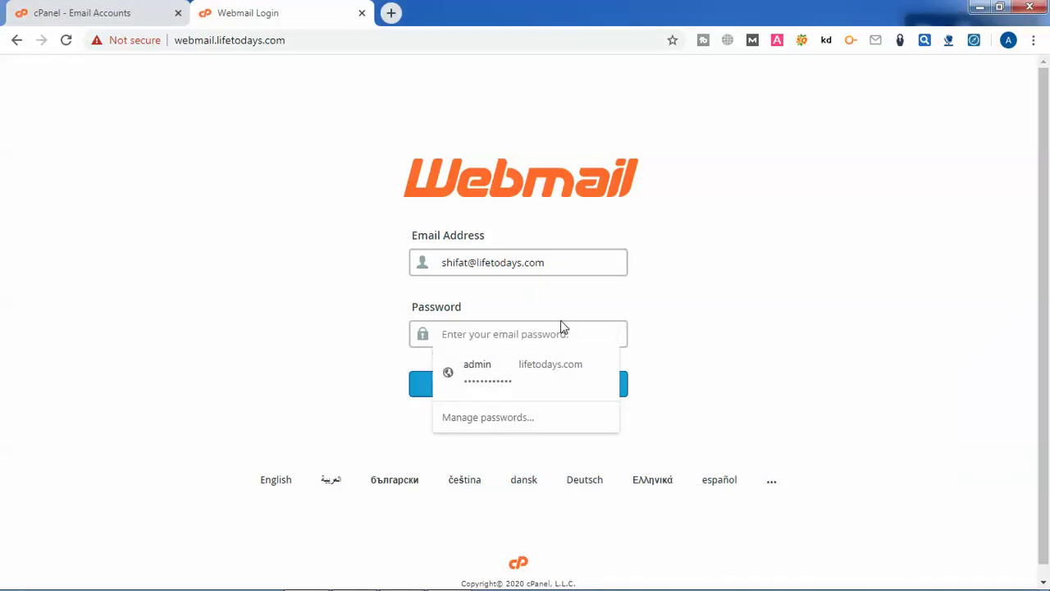
key(ctrl+v)
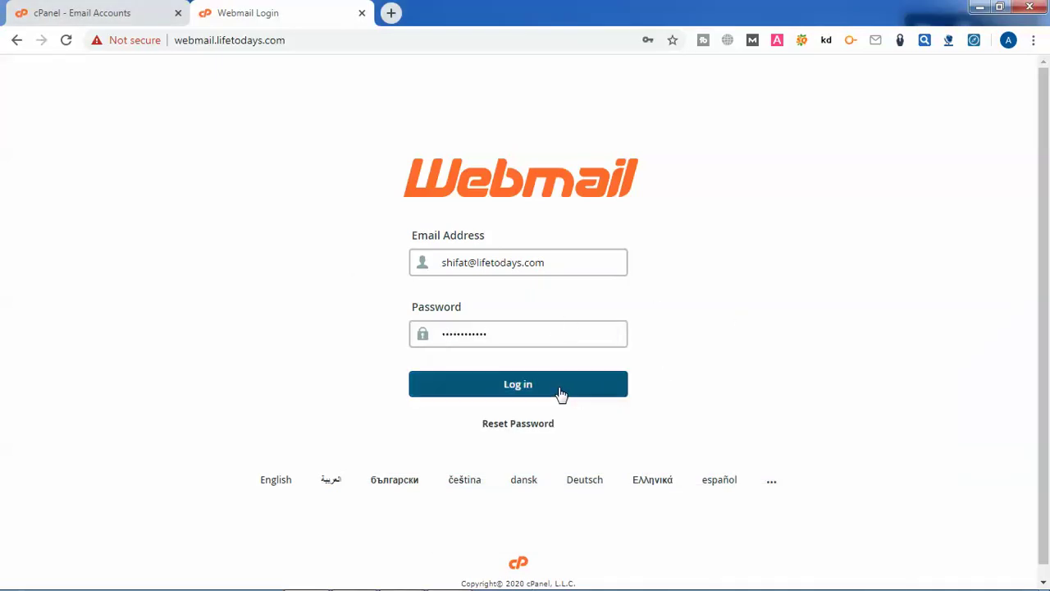
click(524, 398)
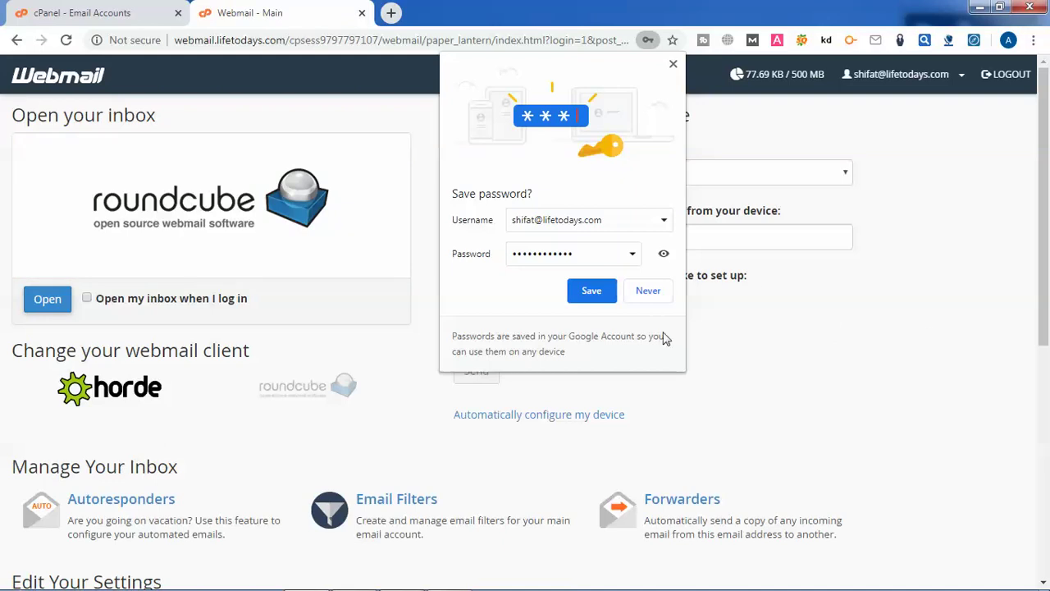
click(652, 296)
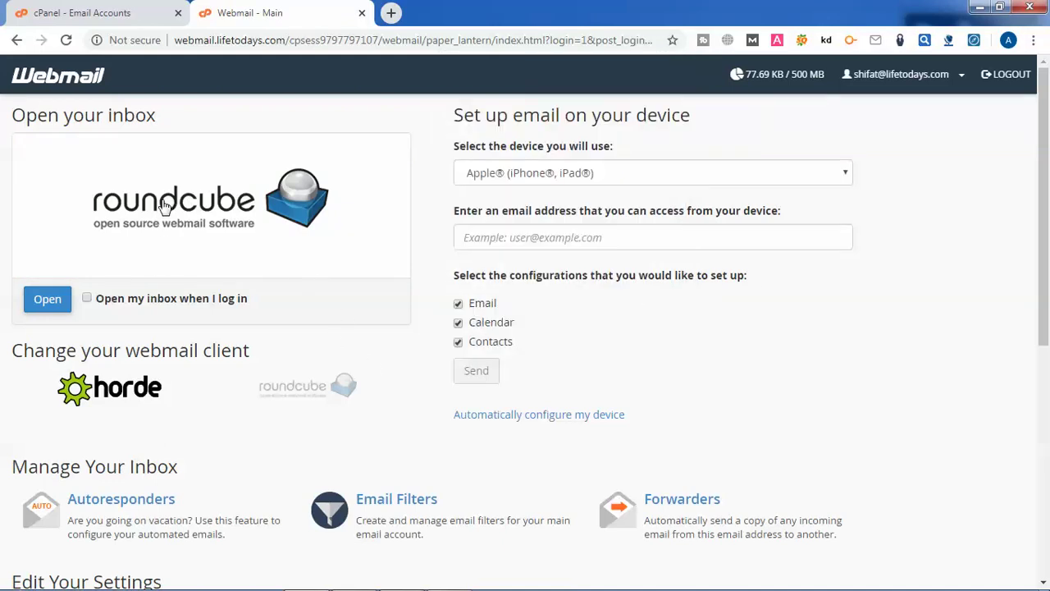